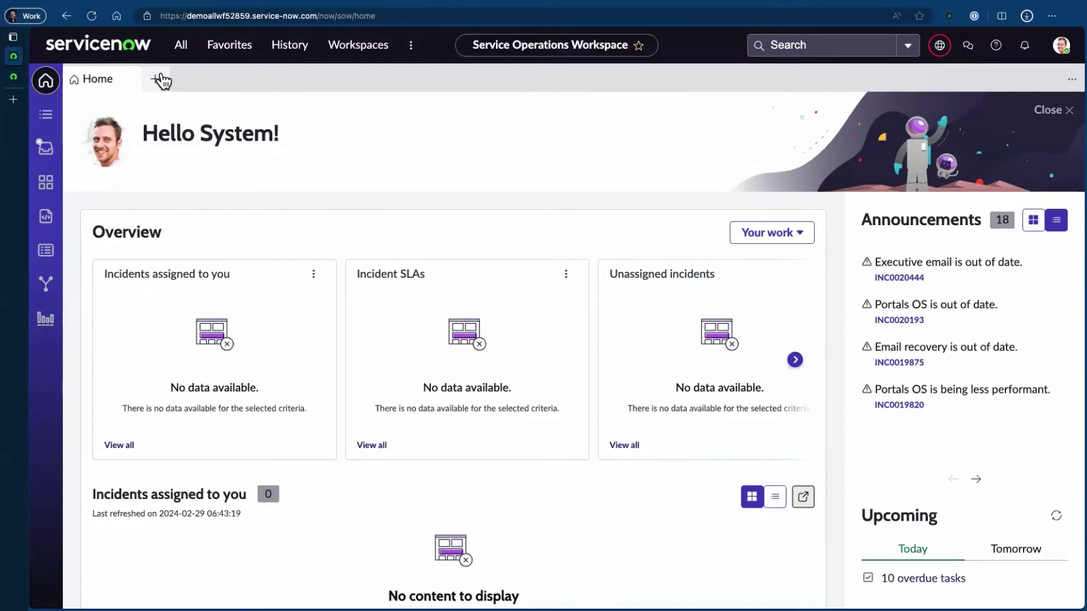
Start a new incident with the short description "Laptop broken" and choose the recently selected person as caller.
{"action": "left_click", "coordinate": [160, 82]}
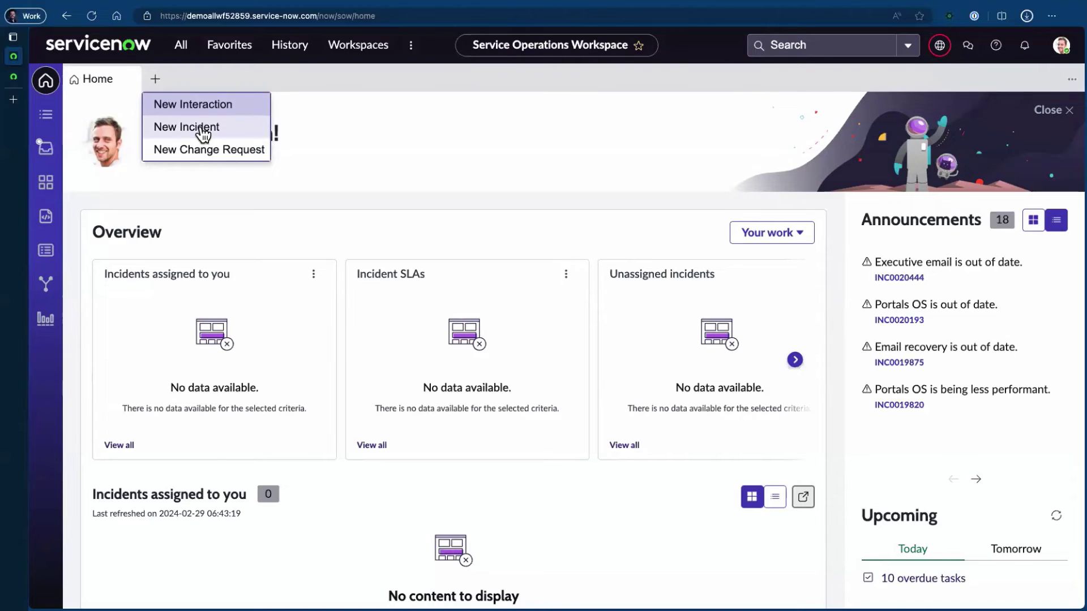
{"action": "left_click", "coordinate": [201, 129]}
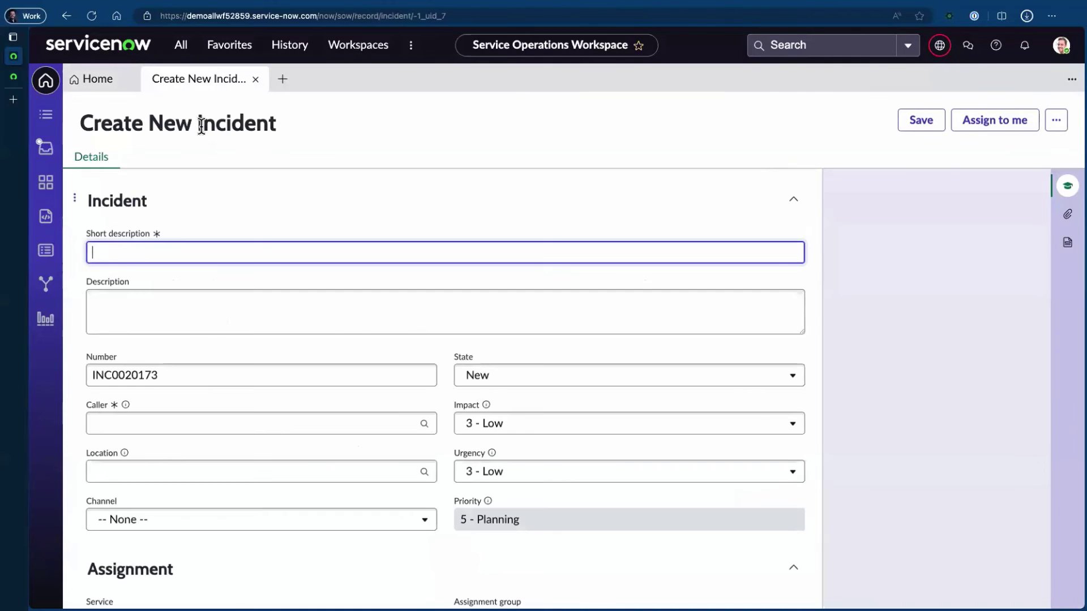
{"action": "left_click", "coordinate": [261, 249]}
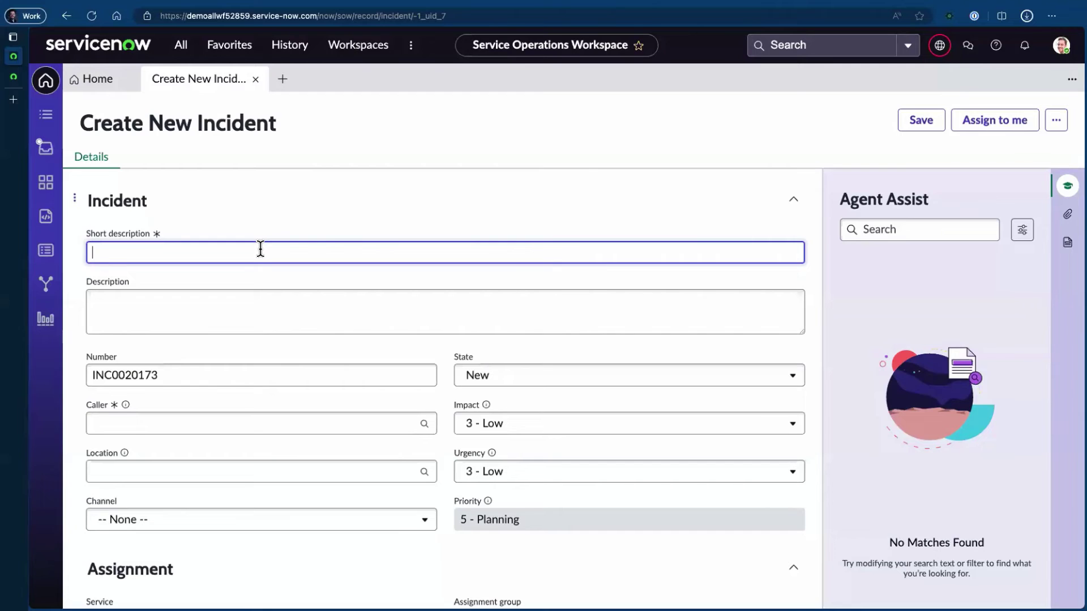
{"action": "type", "text": "Laptop broken"}
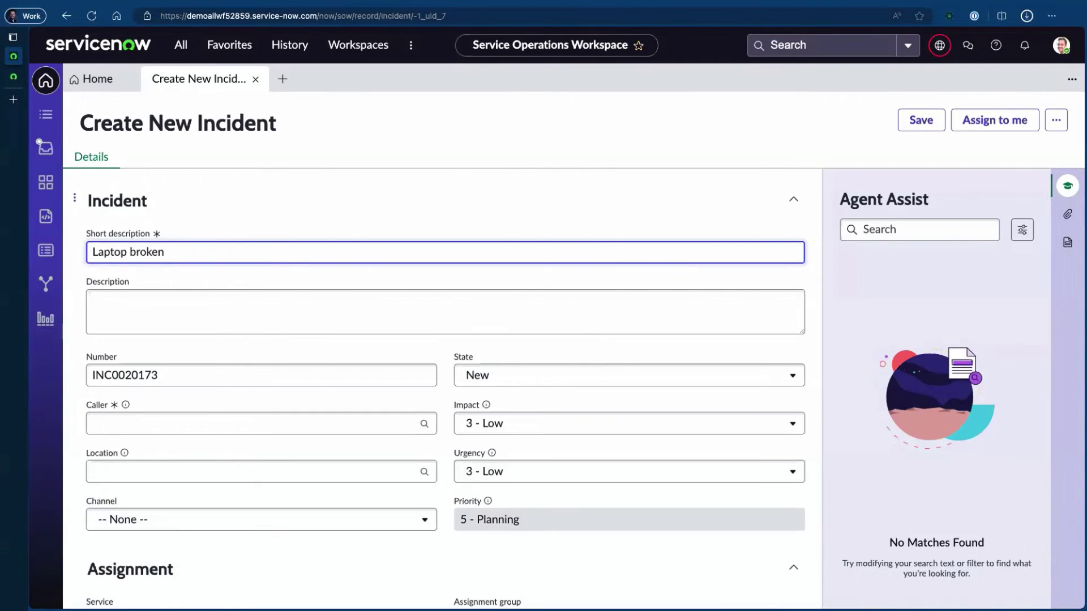
{"action": "left_click", "coordinate": [232, 423]}
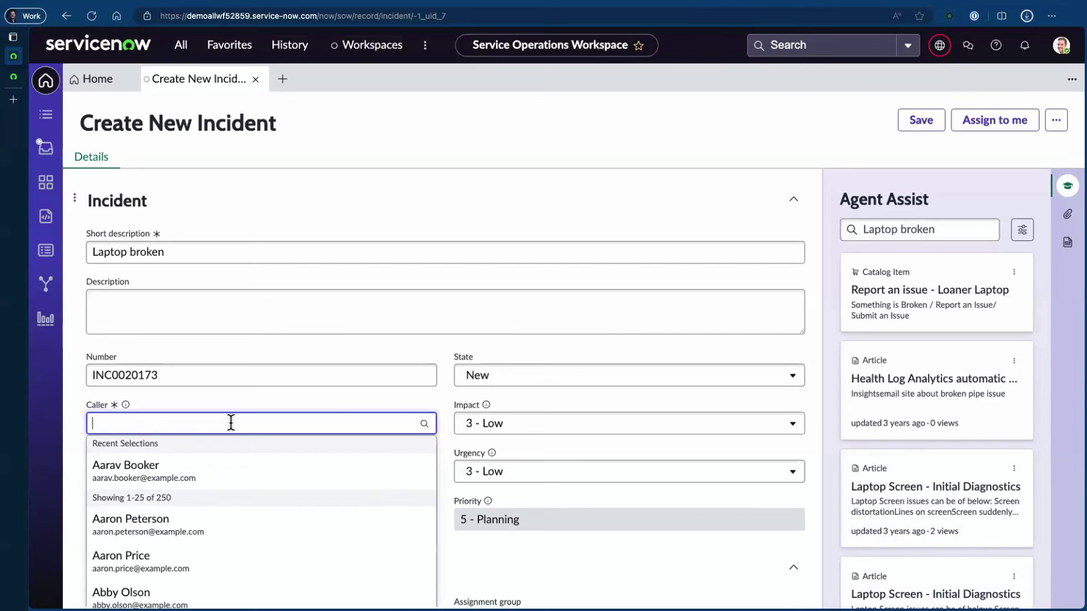
{"action": "left_click", "coordinate": [207, 470]}
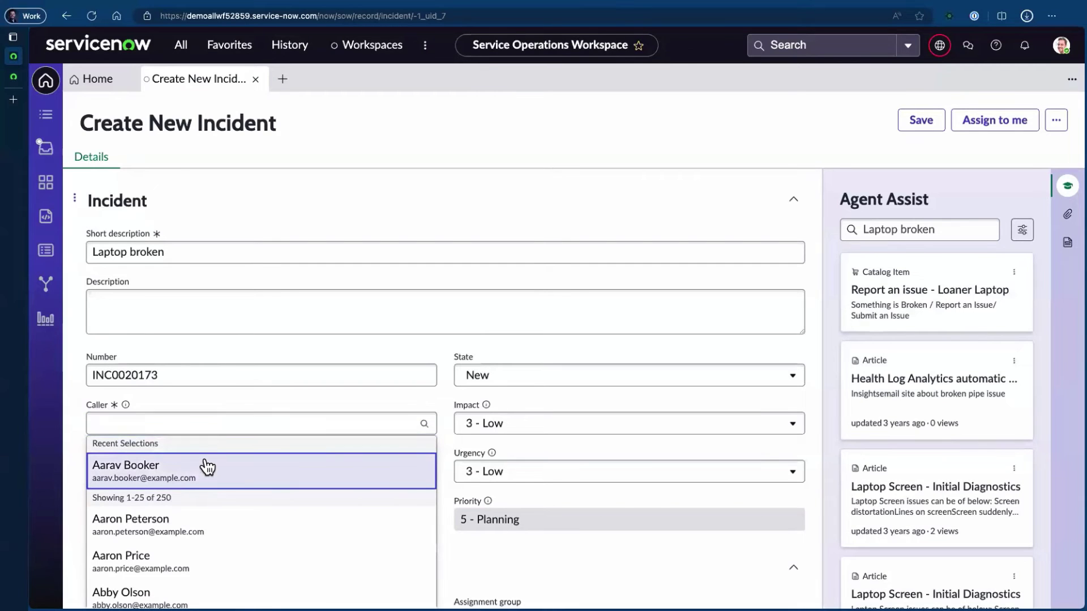
Set the incident's service offering to Employee Laptop in the Assignment section.
{"action": "scroll", "coordinate": [241, 367], "scroll_direction": "down", "scroll_amount": 2}
{"action": "scroll", "coordinate": [241, 367], "scroll_direction": "down", "scroll_amount": 2}
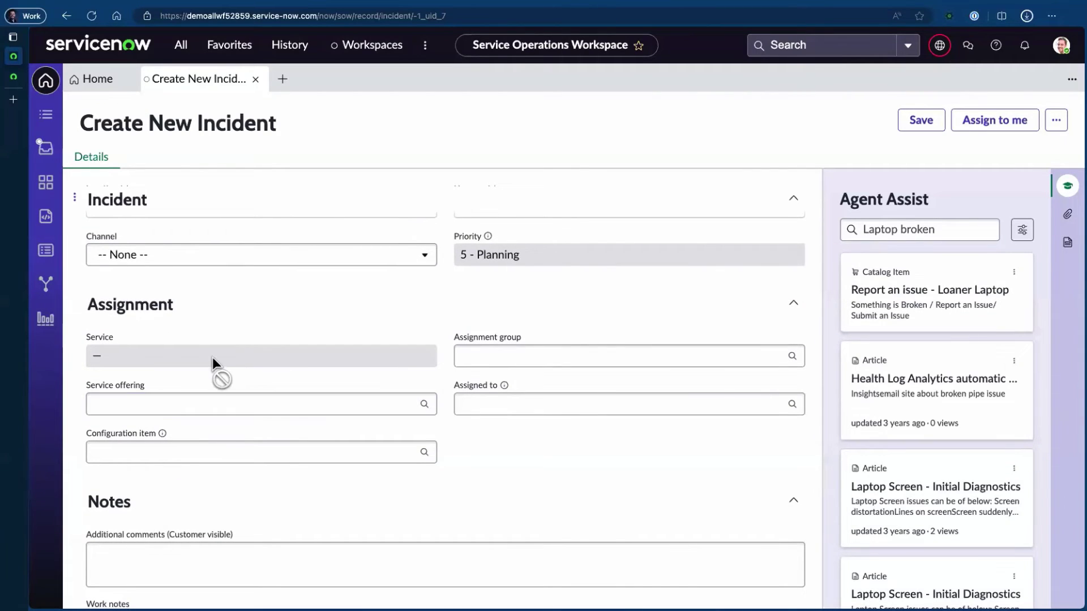
{"action": "left_click", "coordinate": [189, 406]}
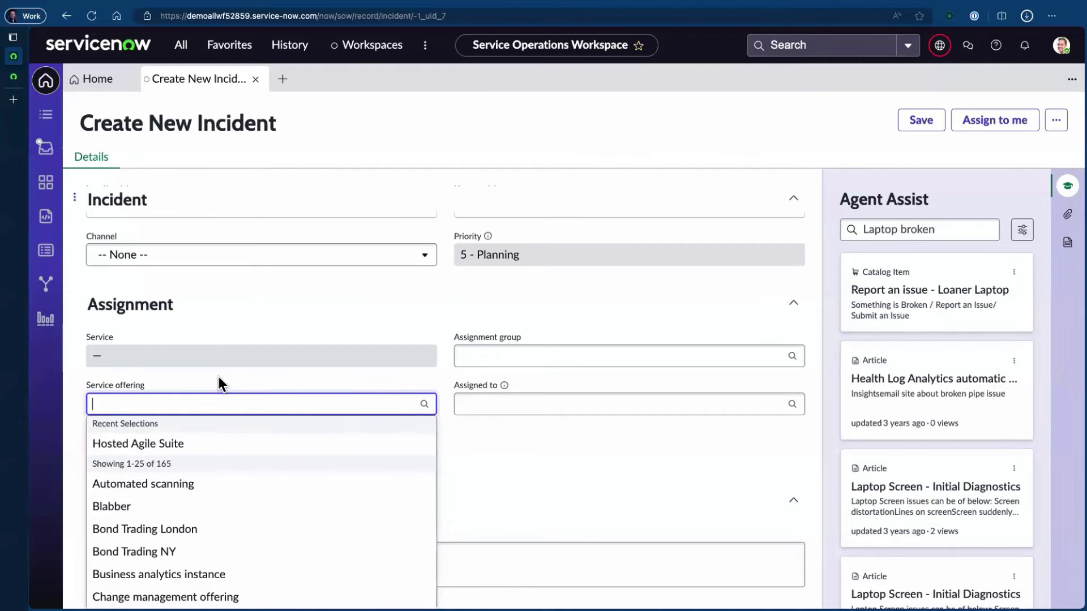
{"action": "scroll", "coordinate": [219, 376], "scroll_direction": "down", "scroll_amount": 1}
{"action": "scroll", "coordinate": [203, 498], "scroll_direction": "down", "scroll_amount": 1}
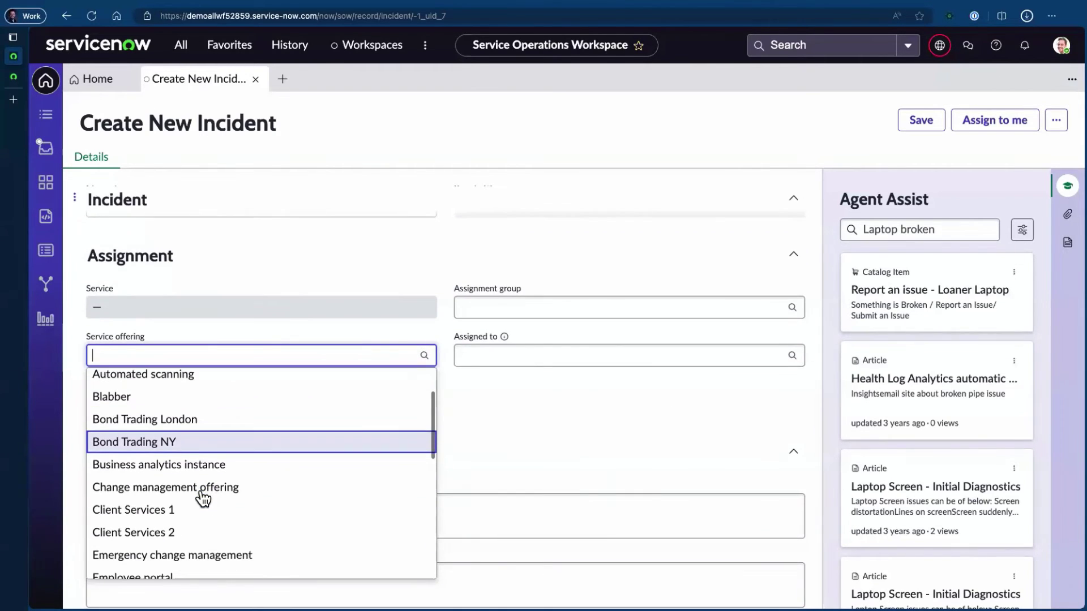
{"action": "scroll", "coordinate": [202, 498], "scroll_direction": "down", "scroll_amount": 5}
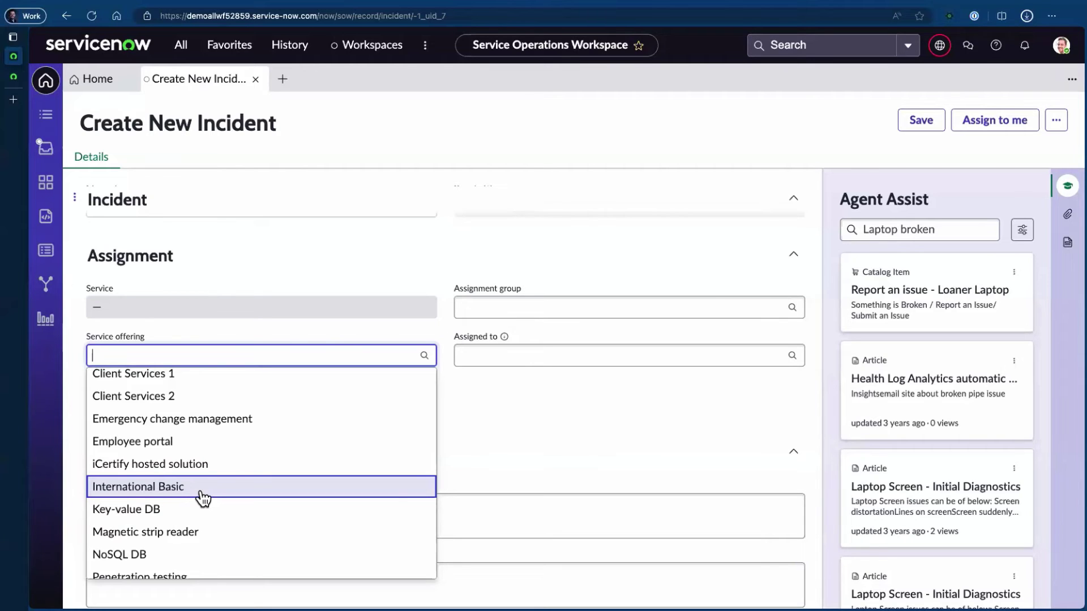
{"action": "scroll", "coordinate": [202, 498], "scroll_direction": "down", "scroll_amount": 6}
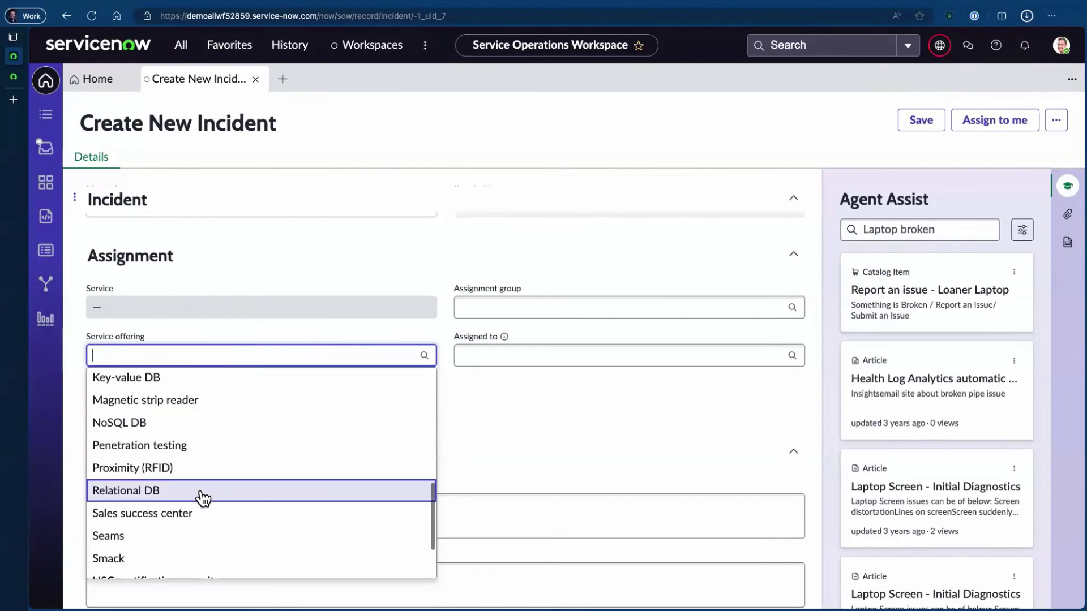
{"action": "scroll", "coordinate": [202, 498], "scroll_direction": "up", "scroll_amount": 4}
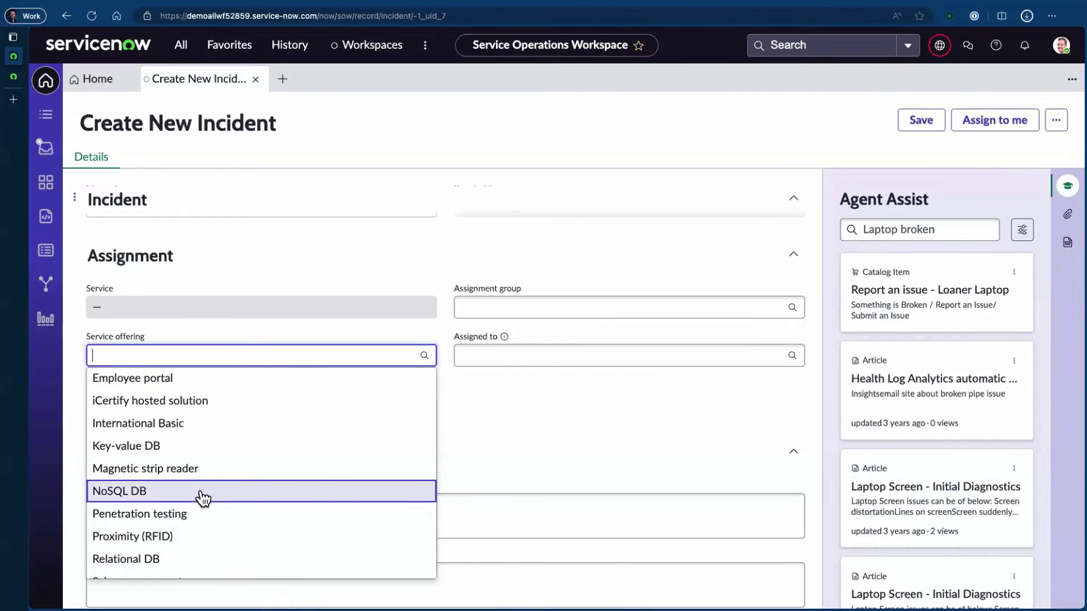
{"action": "type", "text": "employee"}
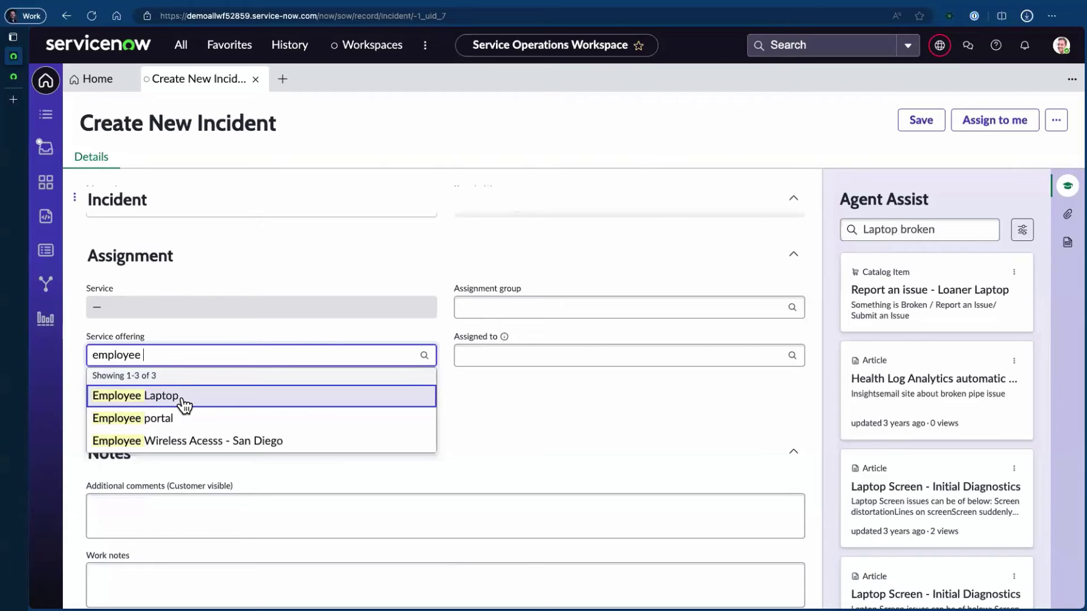
{"action": "left_click", "coordinate": [183, 396]}
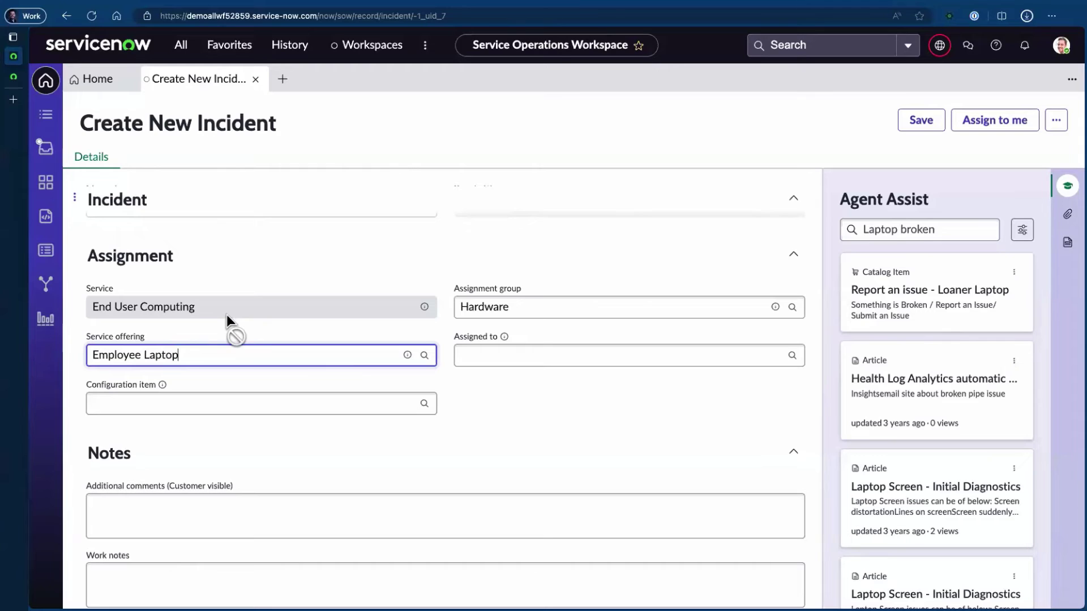
{"action": "left_click", "coordinate": [297, 274]}
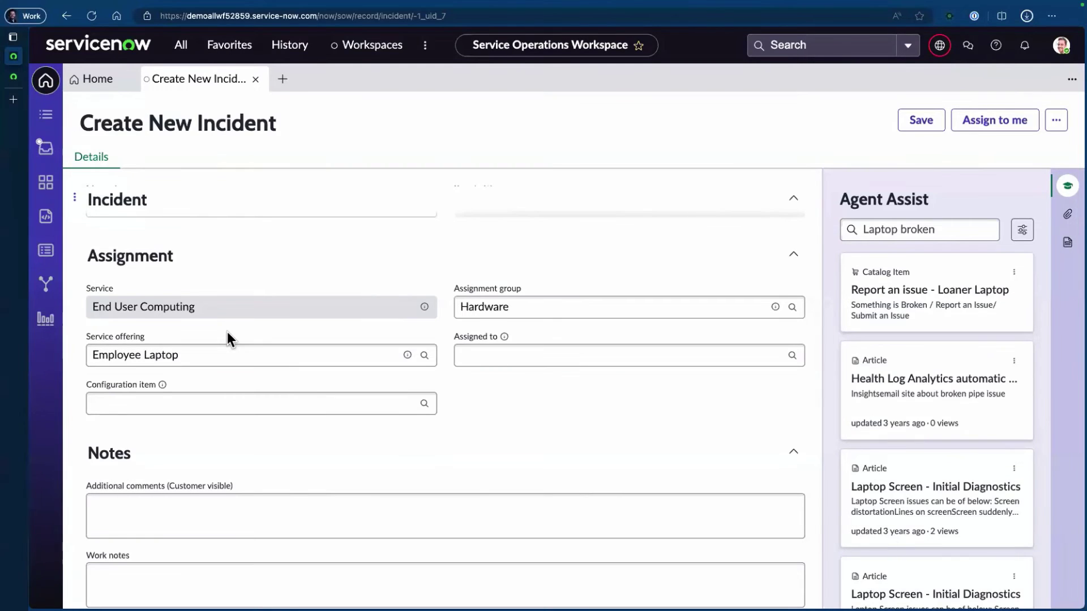
Set the incident's configuration item to the recently selected computer *ANNIE-IBM.
{"action": "scroll", "coordinate": [227, 331], "scroll_direction": "up", "scroll_amount": 1}
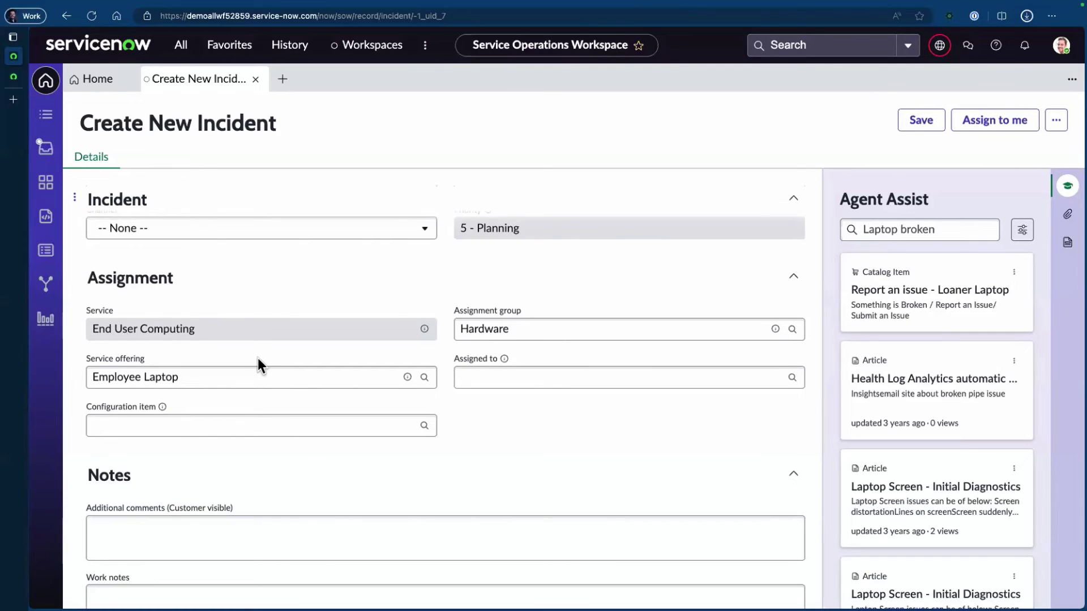
{"action": "left_click", "coordinate": [197, 422]}
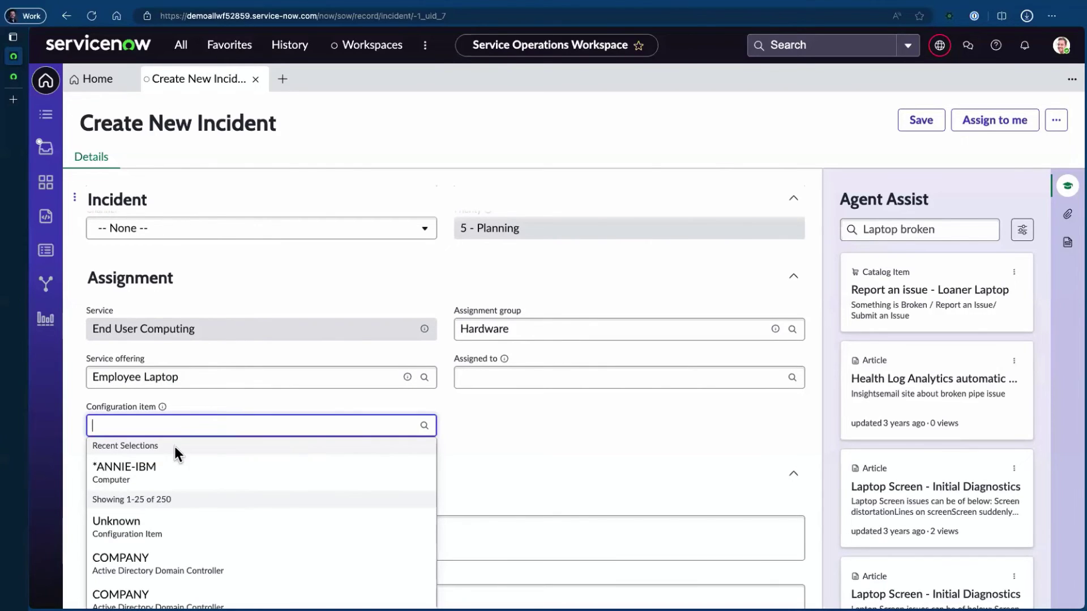
{"action": "left_click", "coordinate": [164, 475]}
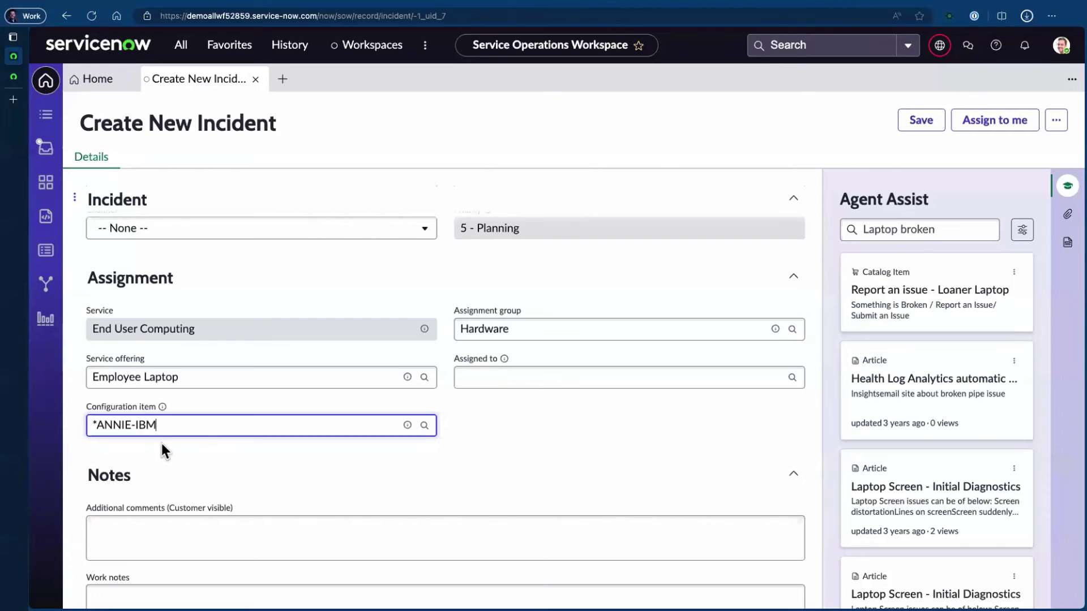
{"action": "scroll", "coordinate": [168, 423], "scroll_direction": "down", "scroll_amount": 1}
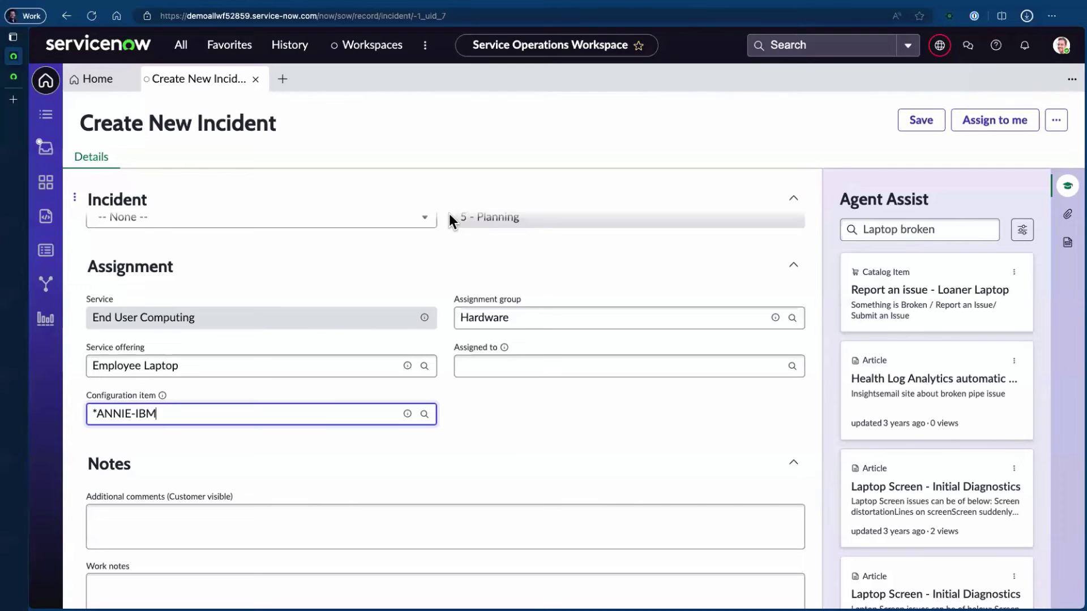
Switch to the employee portal, search for "laptop problem" and open the suggested Laptop problem catalog item.
{"action": "left_click", "coordinate": [28, 76]}
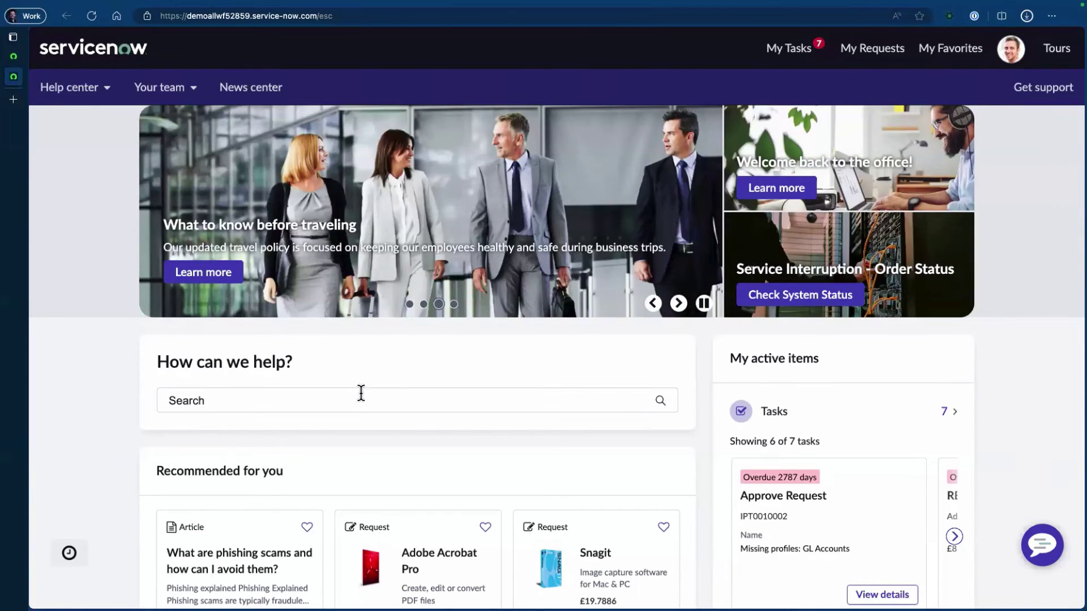
{"action": "left_click", "coordinate": [360, 393]}
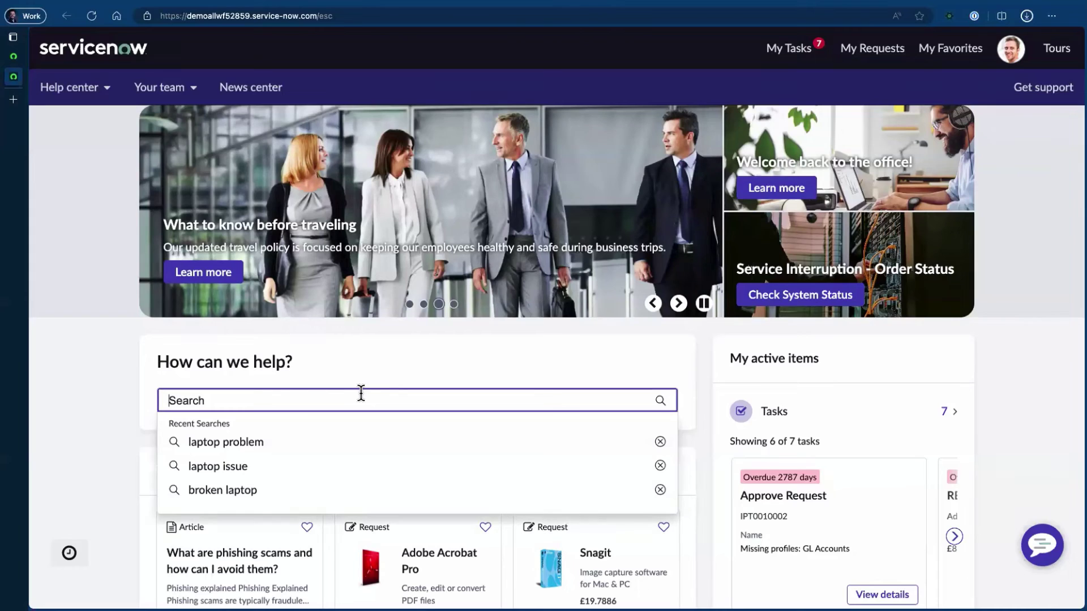
{"action": "type", "text": "lap"}
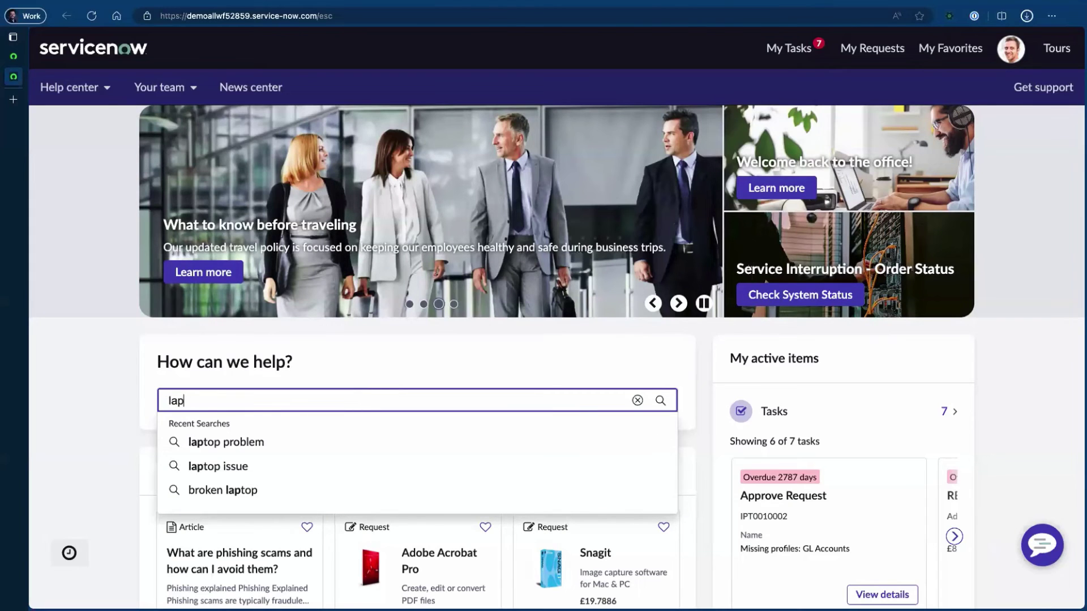
{"action": "type", "text": "top problem"}
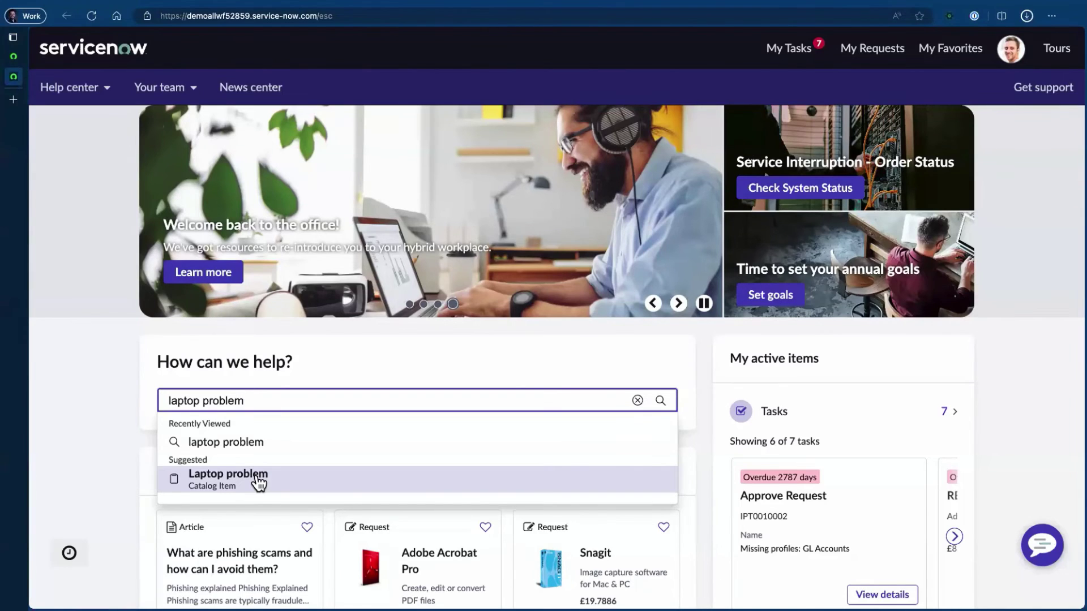
{"action": "left_click", "coordinate": [259, 481]}
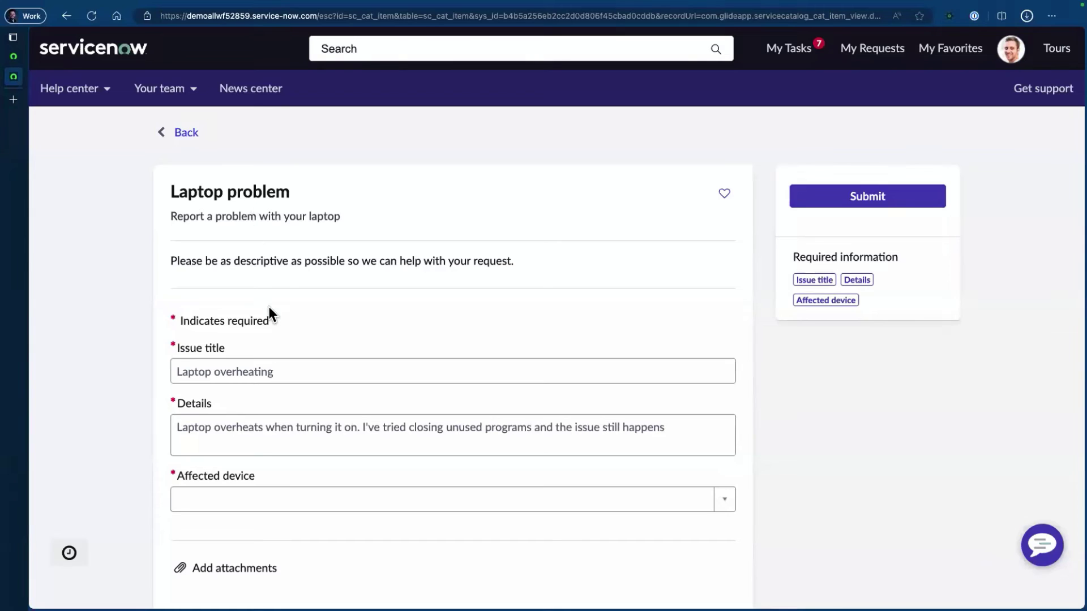
Fill in the laptop problem form with the issue title "Laptop is broken" and the details "It's overheating".
{"action": "scroll", "coordinate": [268, 306], "scroll_direction": "down", "scroll_amount": 1}
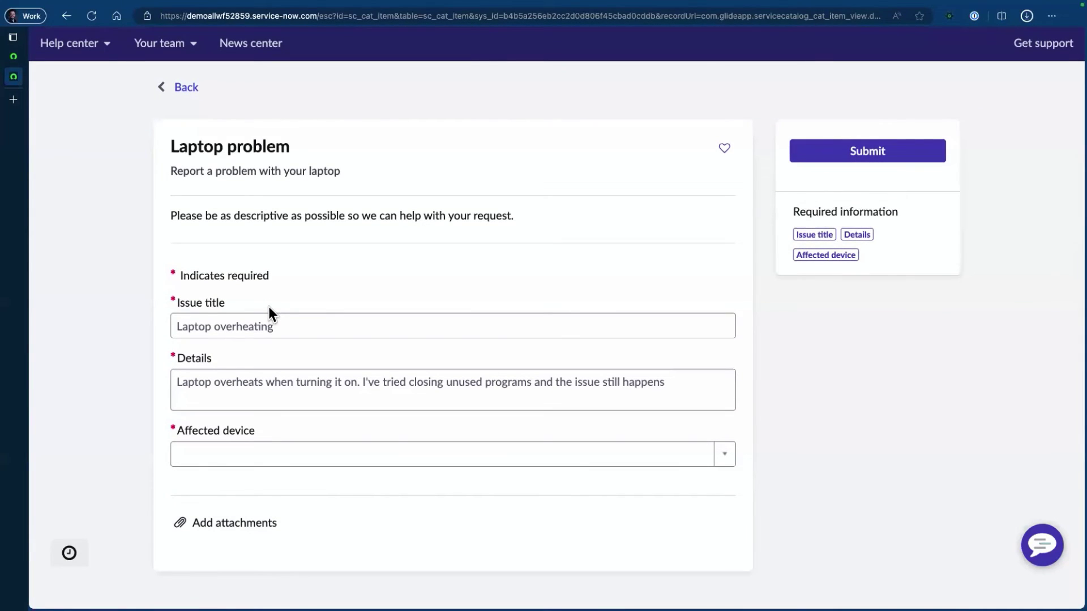
{"action": "left_click", "coordinate": [272, 327]}
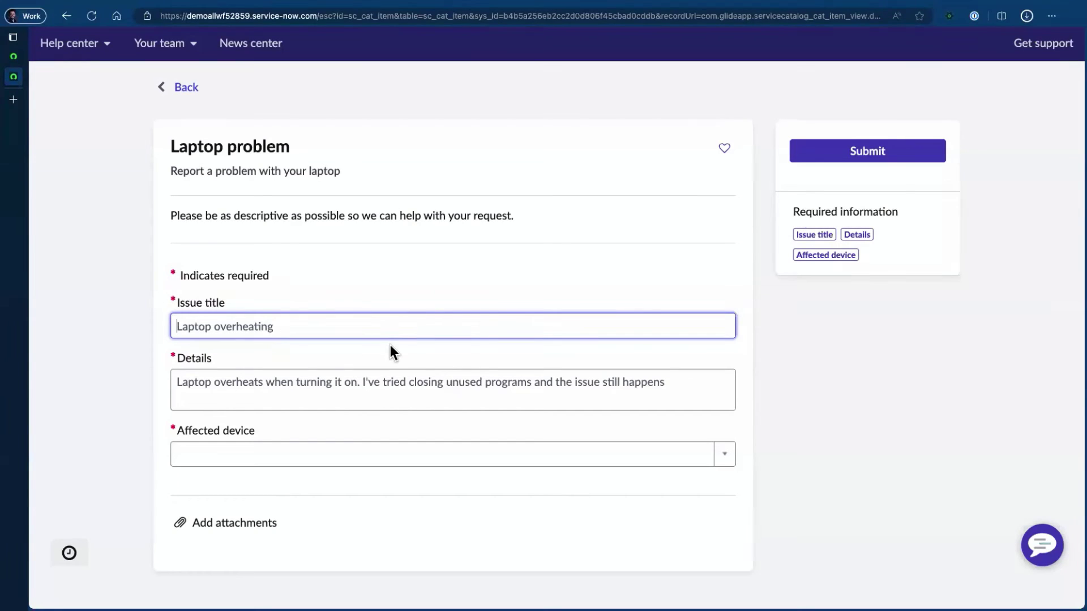
{"action": "type", "text": "Laptop is "}
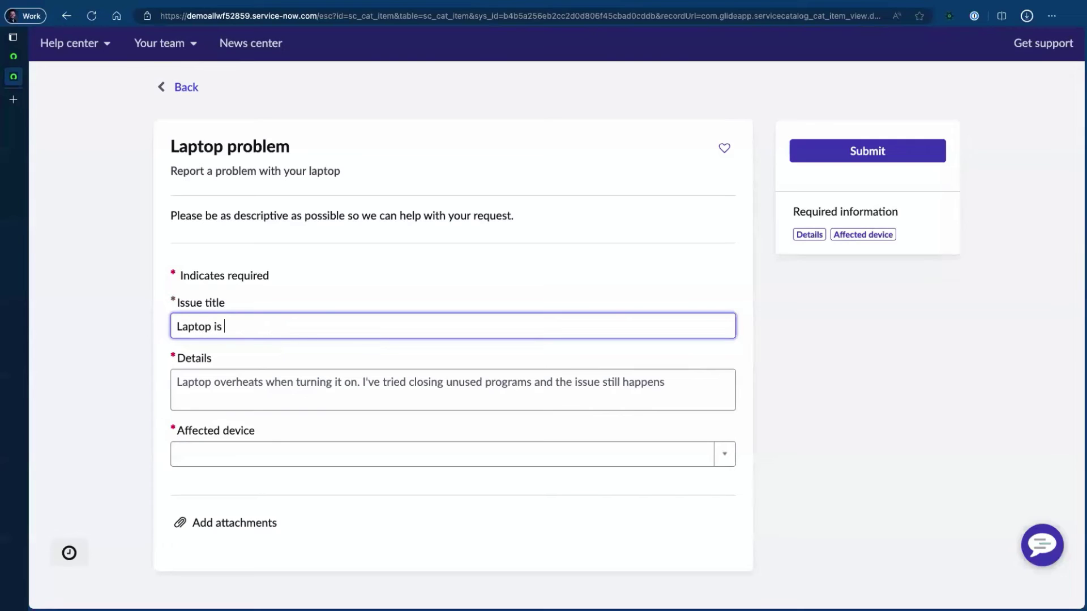
{"action": "type", "text": "broken"}
{"action": "key", "text": "Tab"}
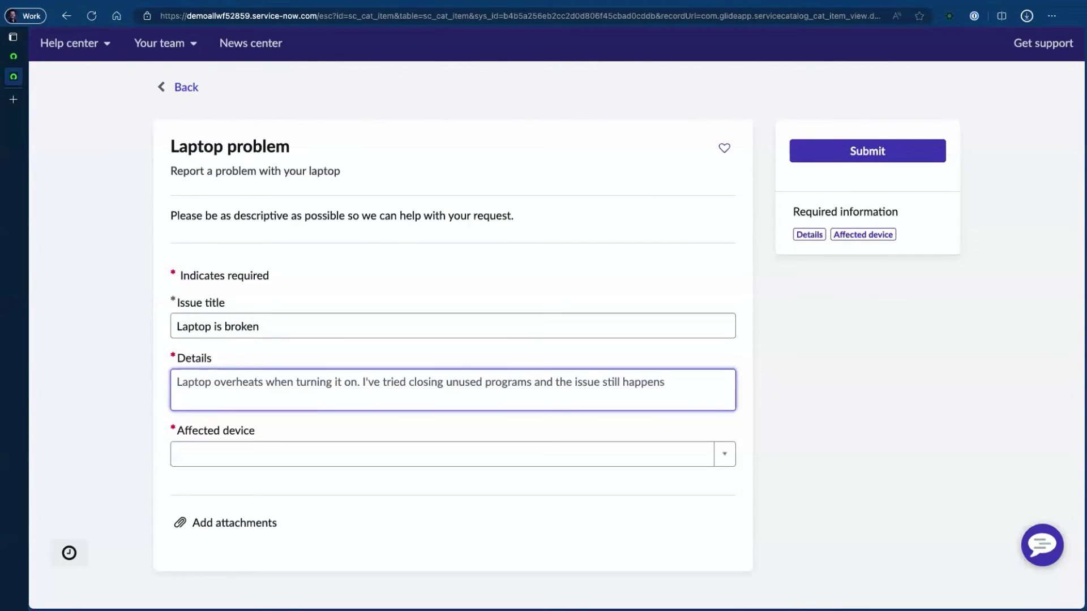
{"action": "type", "text": "It's overheating"}
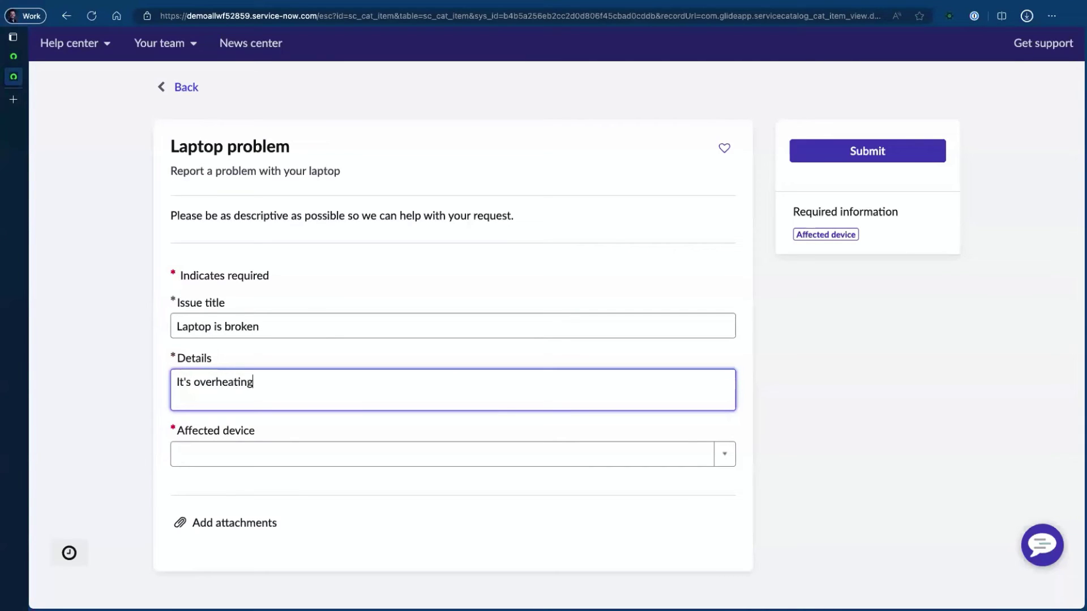
Select Apple - MacBook Pro 15" for Technical Staff as the affected device and submit the laptop problem report.
{"action": "left_click", "coordinate": [326, 459]}
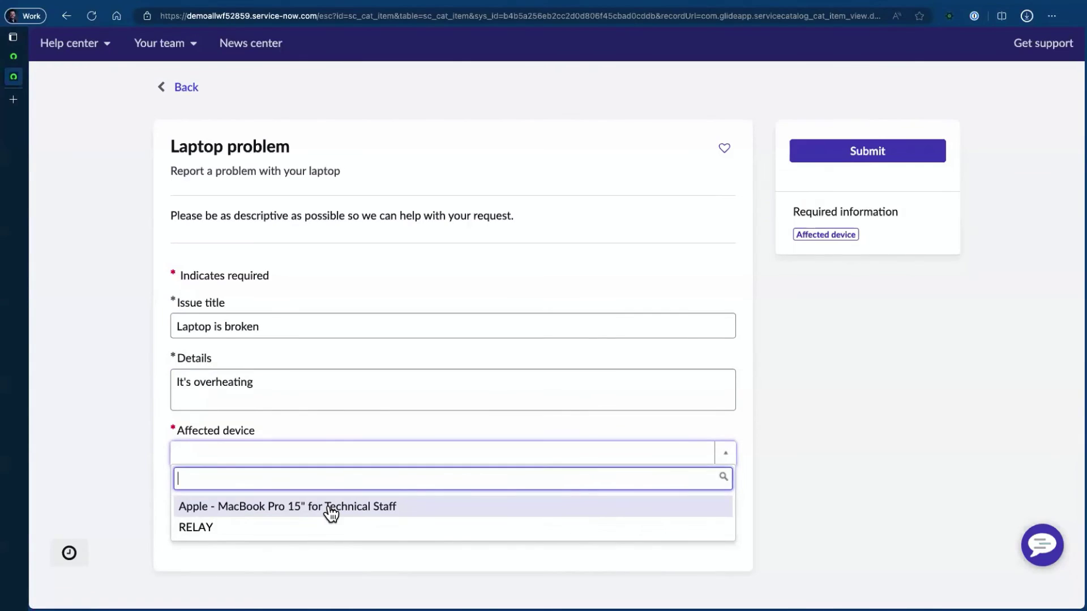
{"action": "left_click", "coordinate": [328, 507]}
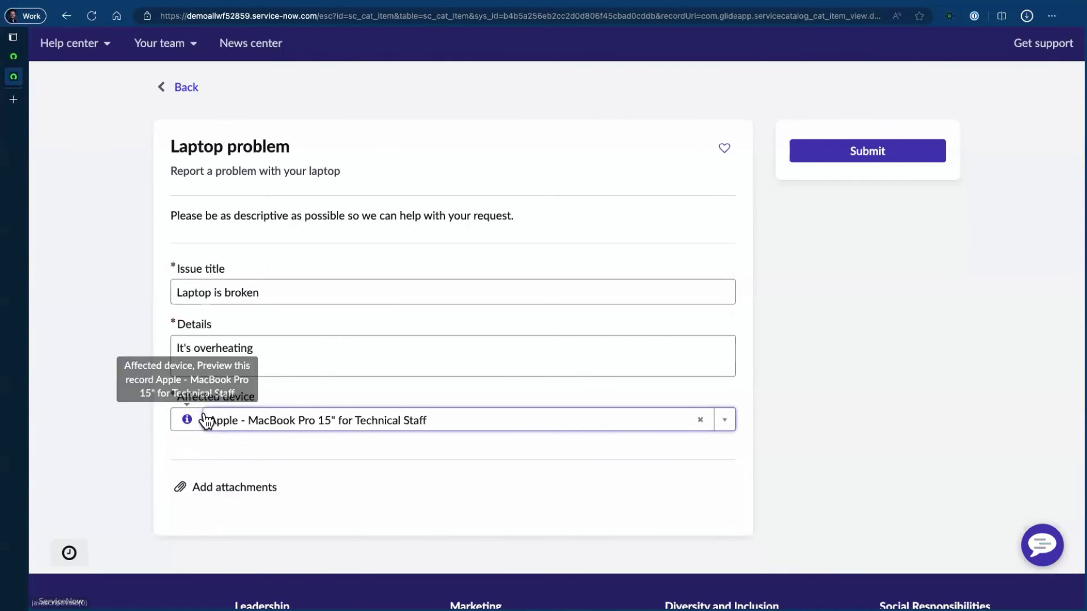
{"action": "left_click", "coordinate": [871, 154]}
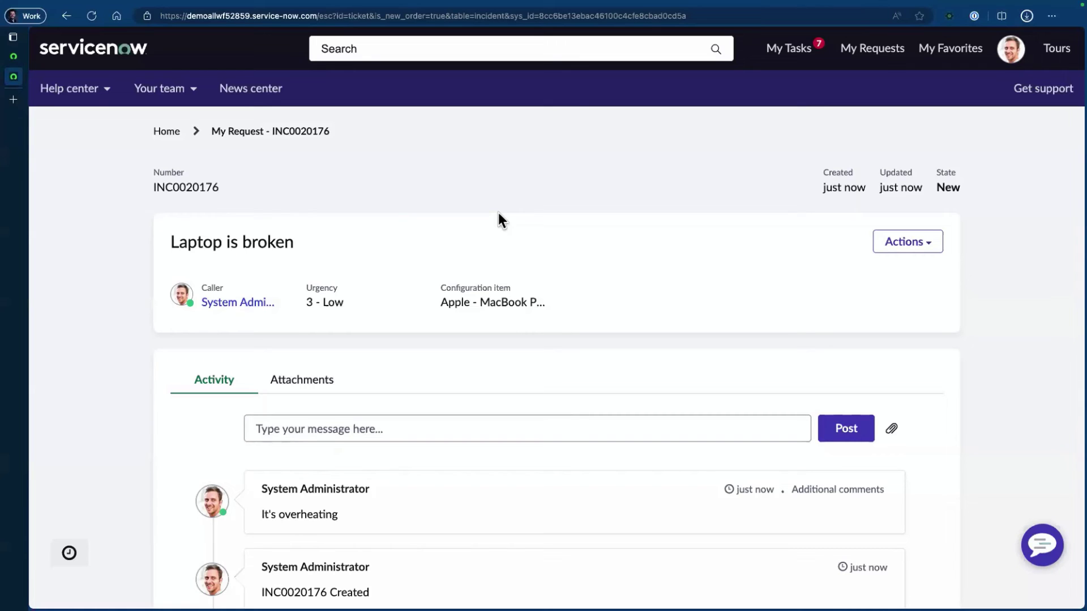
Copy the submitted incident's number, switch to Service Operations Workspace and open the matching "Laptop is broken" incident by searching for that number.
{"action": "double_click", "coordinate": [199, 188]}
{"action": "key", "text": "ctrl+c"}
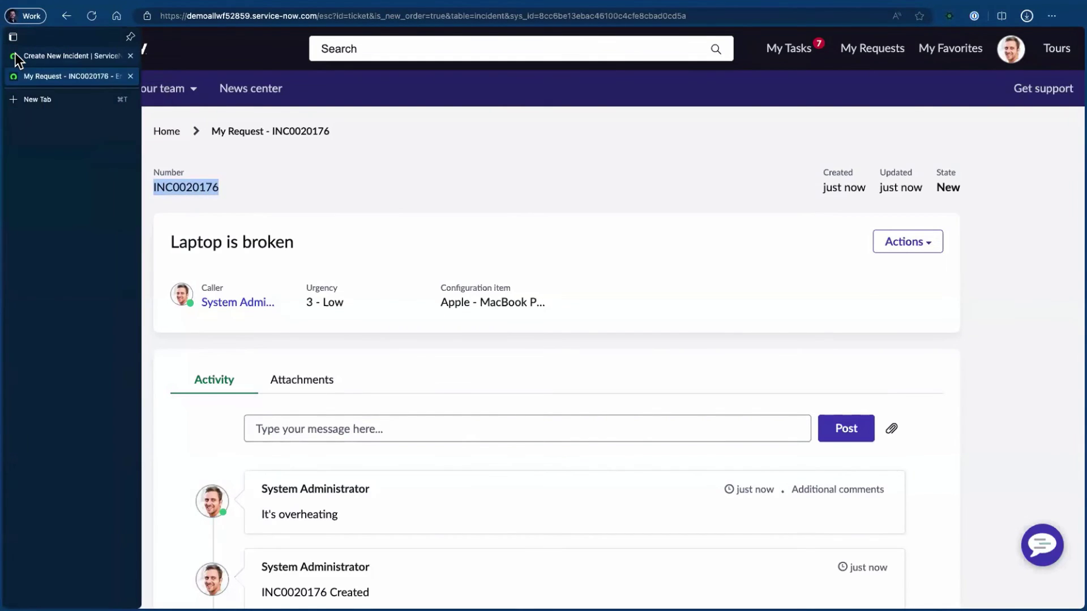
{"action": "left_click", "coordinate": [16, 55]}
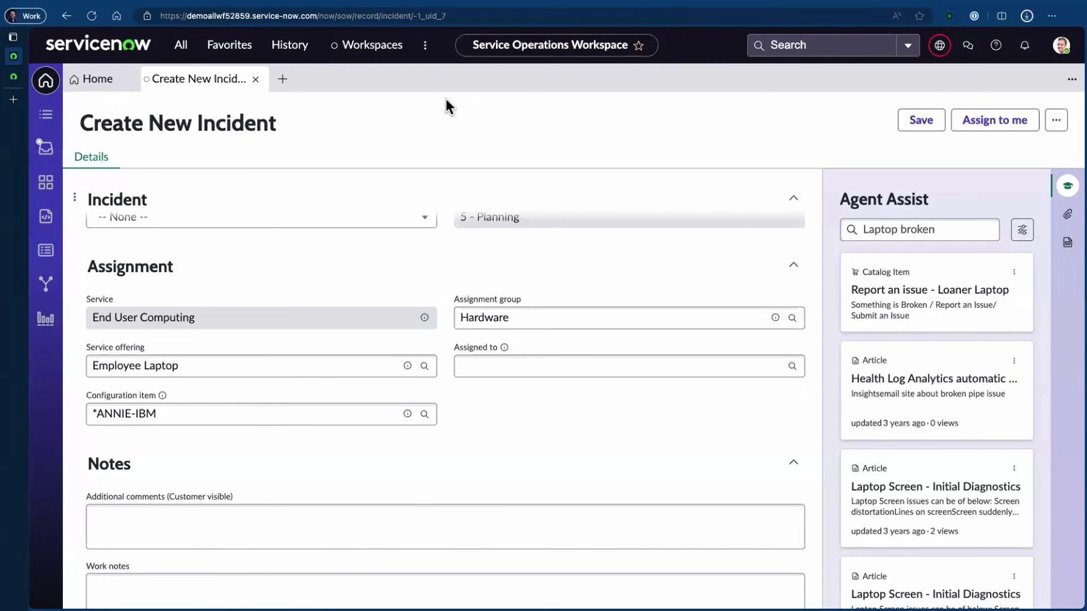
{"action": "left_click", "coordinate": [819, 41]}
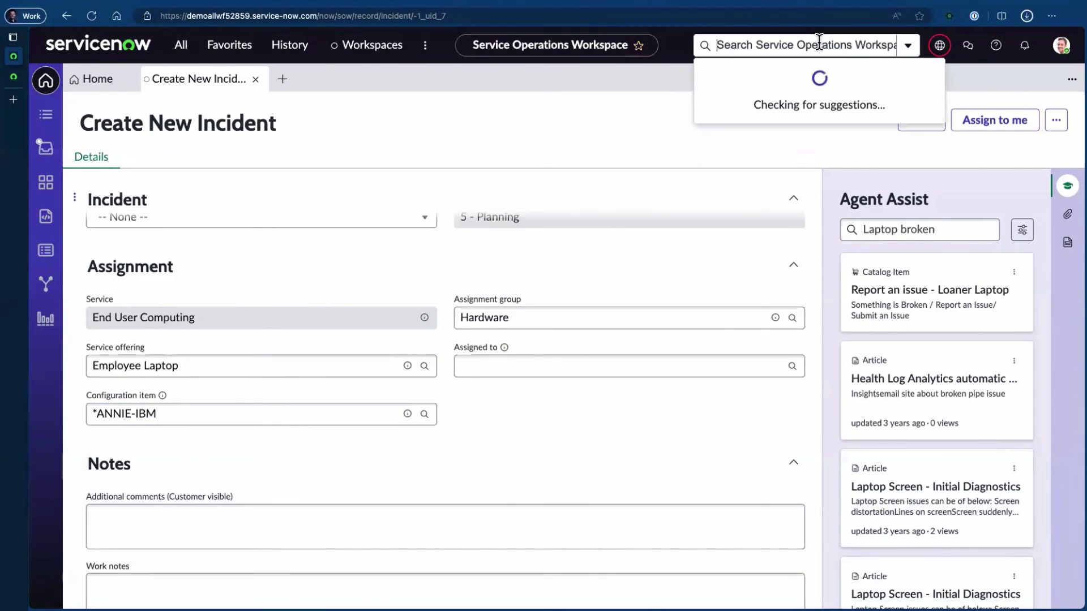
{"action": "key", "text": "ctrl+v"}
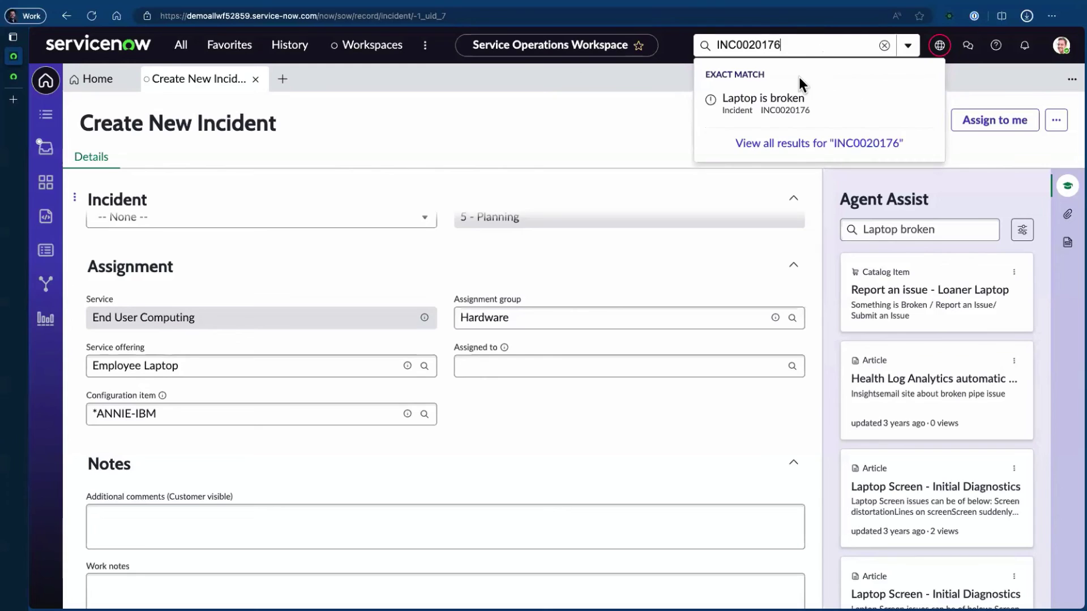
{"action": "left_click", "coordinate": [788, 100]}
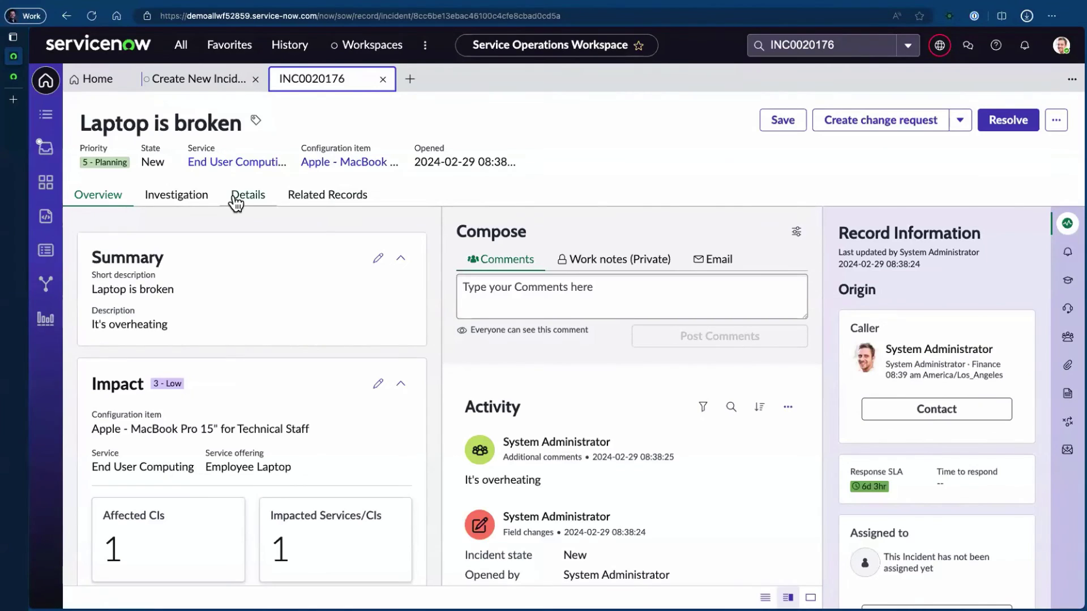
Review the incident's summary and impact overview, and examine its detail fields through the Assignment section.
{"action": "scroll", "coordinate": [130, 326], "scroll_direction": "down", "scroll_amount": 3}
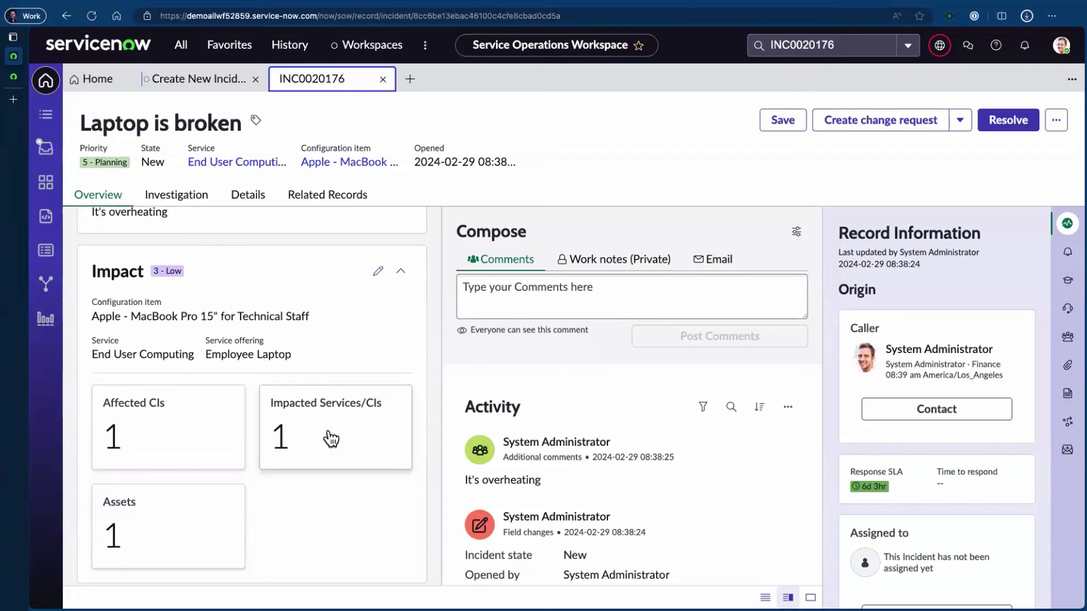
{"action": "scroll", "coordinate": [322, 408], "scroll_direction": "up", "scroll_amount": 2}
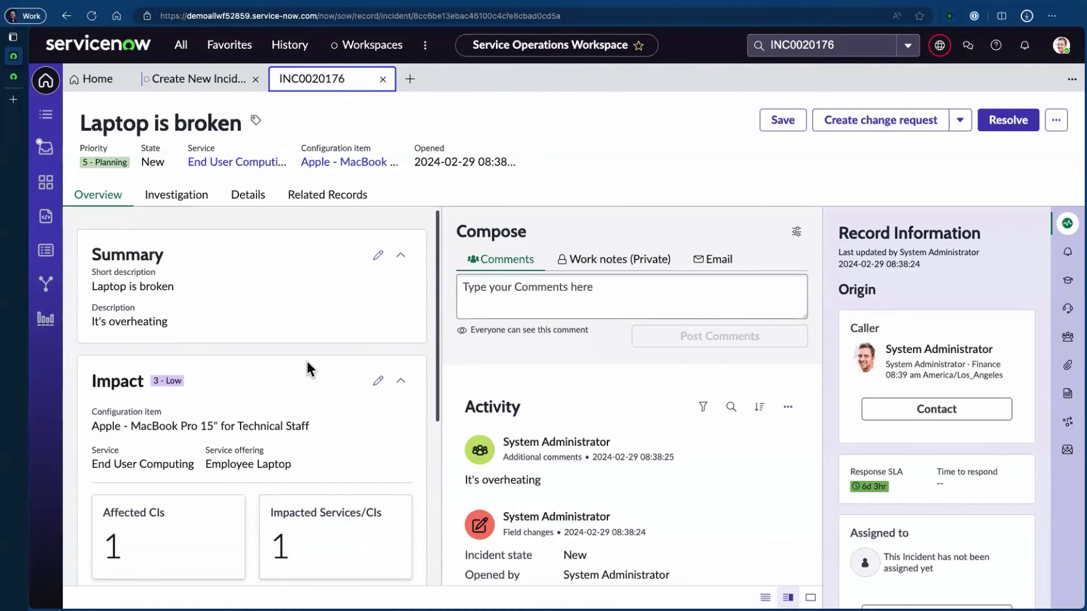
{"action": "left_click", "coordinate": [245, 205]}
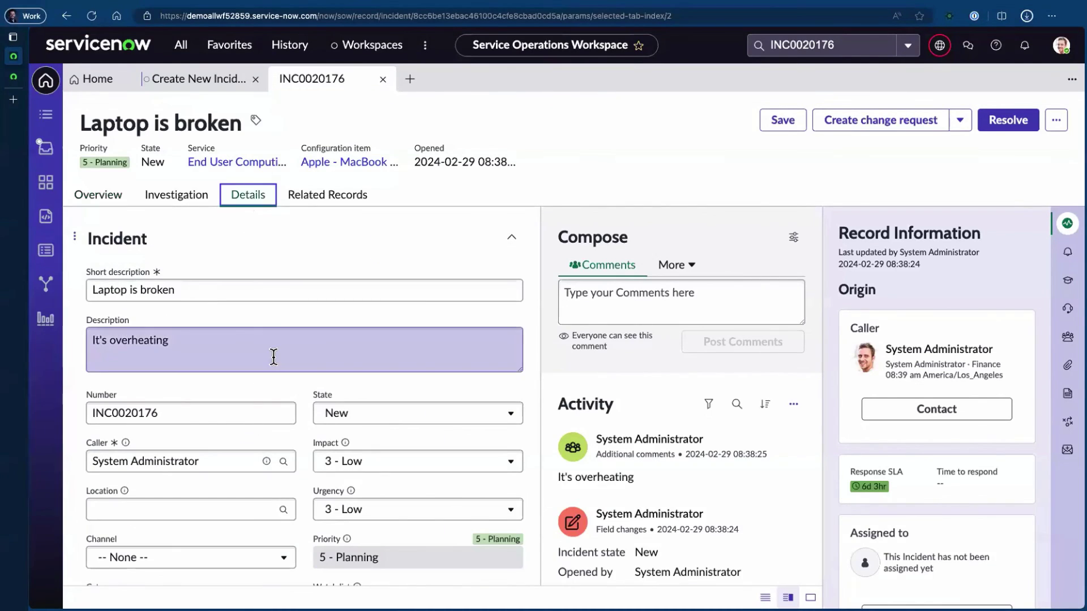
{"action": "scroll", "coordinate": [301, 406], "scroll_direction": "down", "scroll_amount": 1}
{"action": "scroll", "coordinate": [301, 407], "scroll_direction": "down", "scroll_amount": 6}
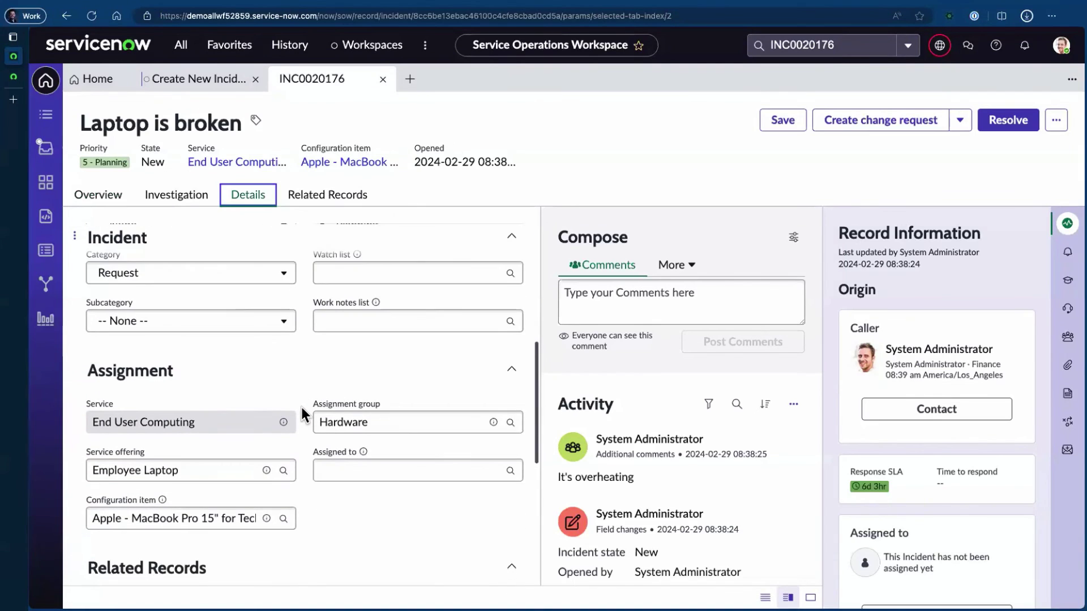